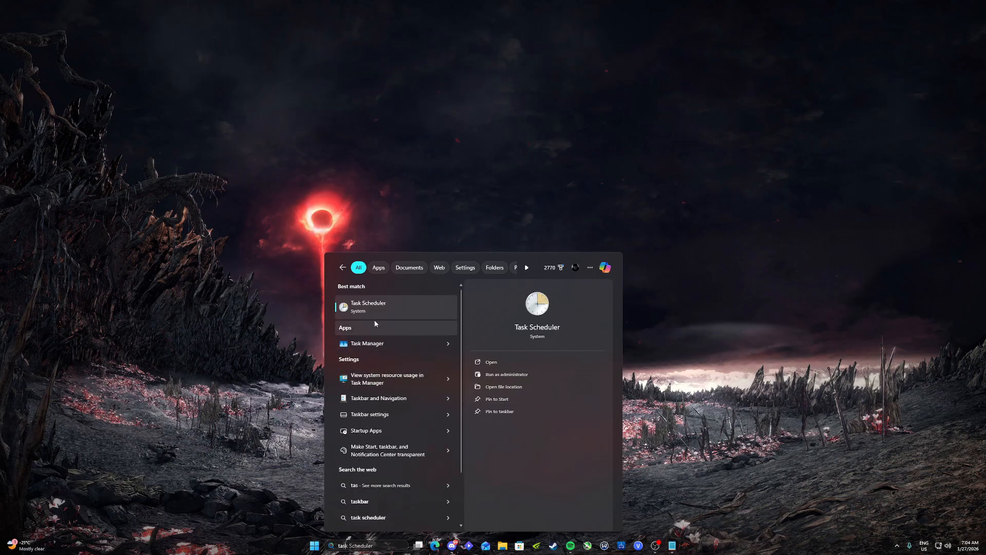
Step: Open Task Scheduler and start a new basic task named "obs startup 1"
click(376, 312)
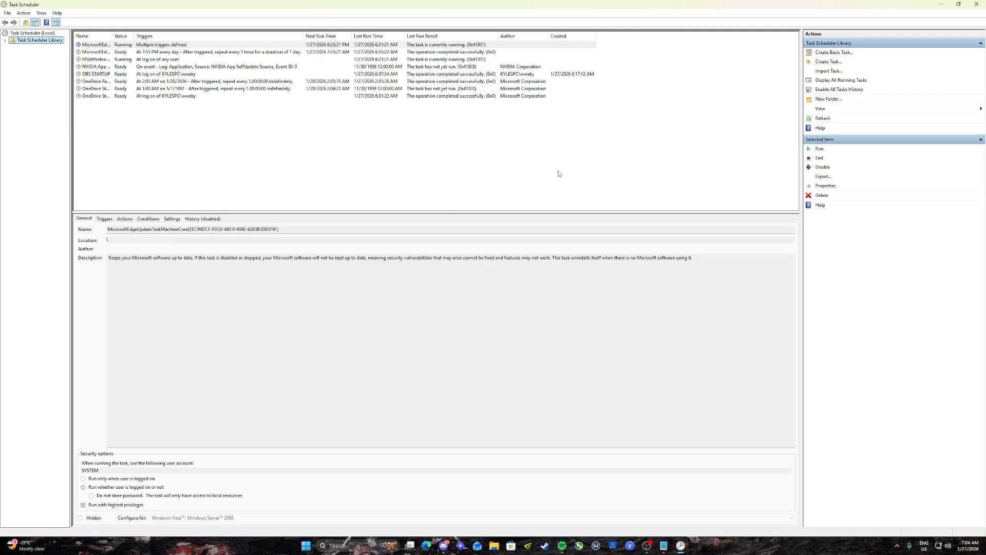
click(834, 54)
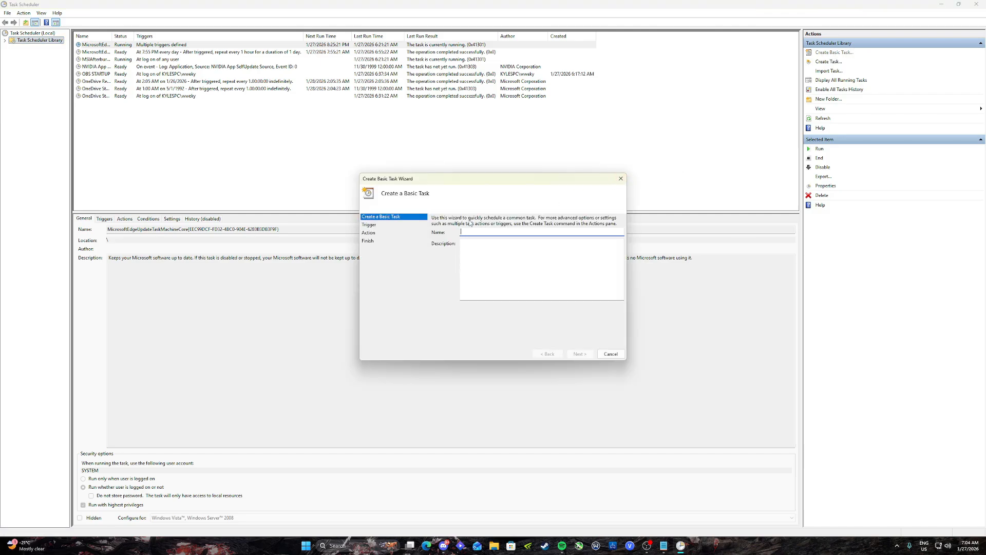
text(obs startup 1)
Step: Have the new task trigger when logging on, with starting a program as its action
click(579, 354)
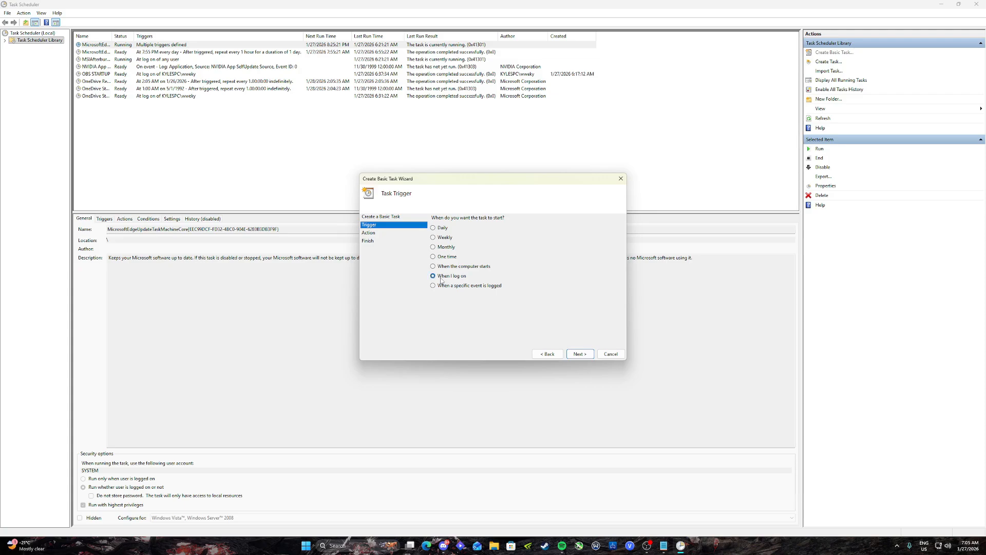
click(574, 354)
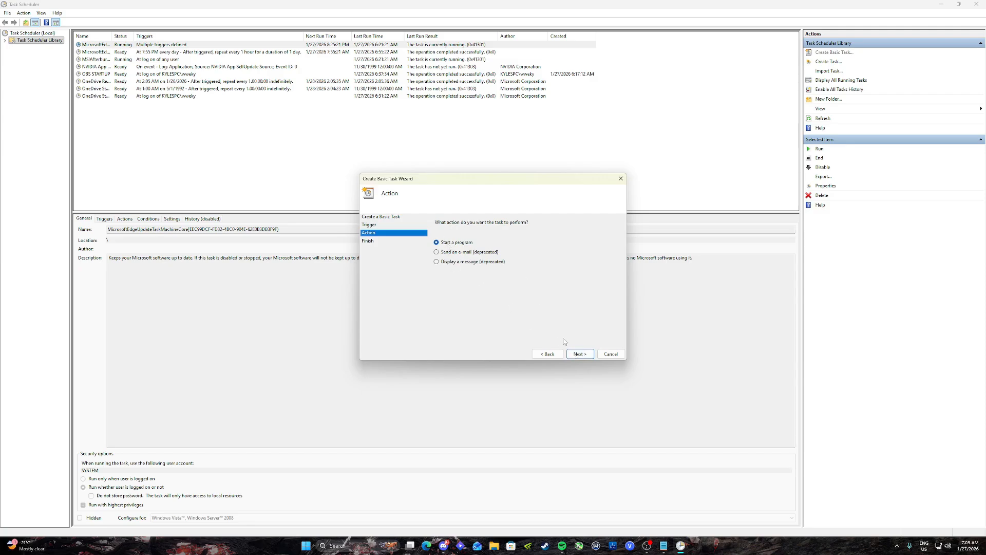
click(579, 354)
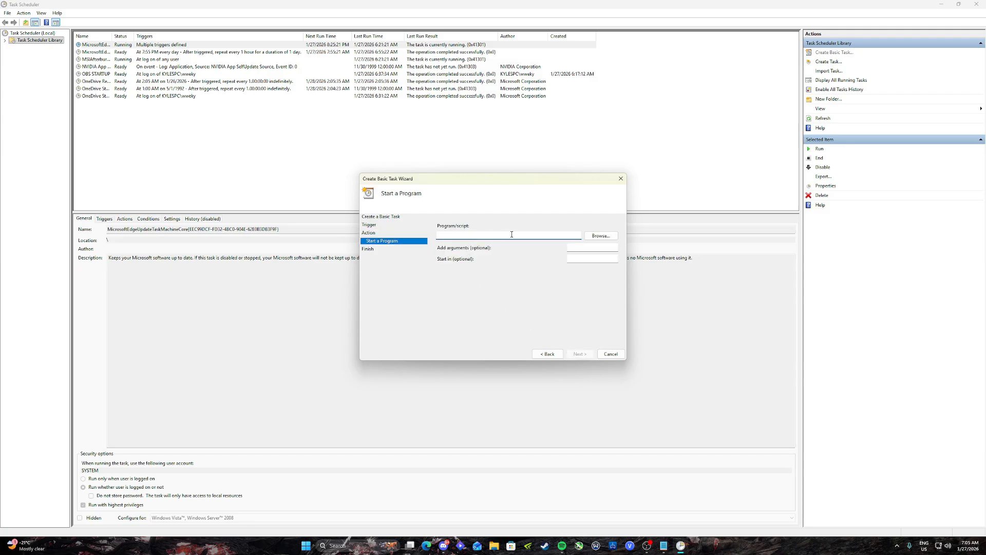
Step: Browse for the task's program in the obs-studio folder under Program Files on the C: drive
click(592, 236)
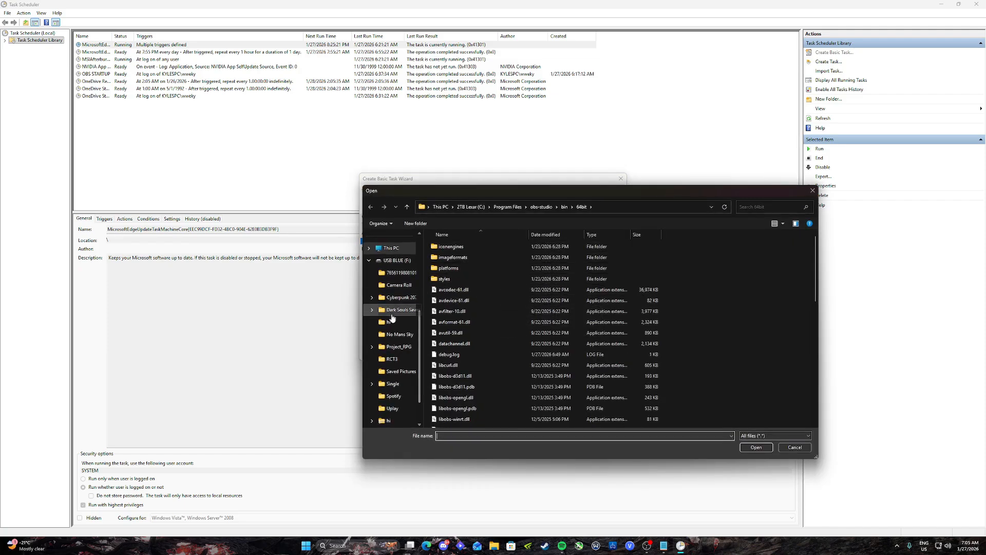
click(400, 248)
double_click(464, 257)
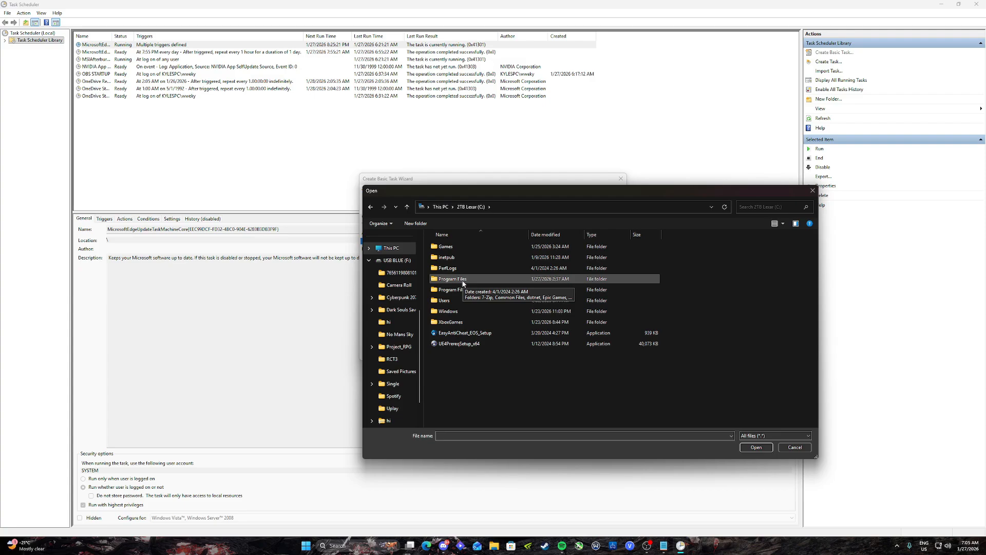
double_click(463, 284)
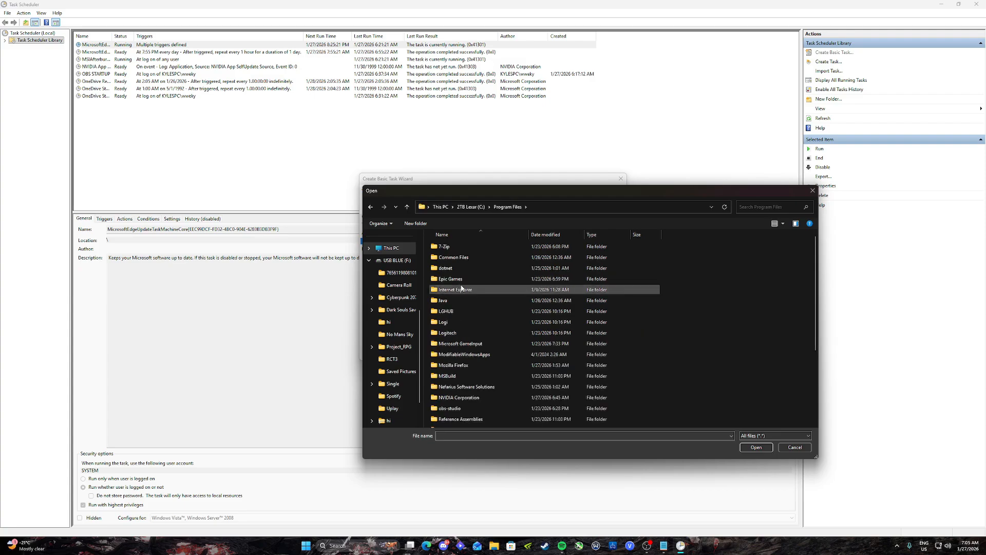
scroll(456, 296, down, 1)
scroll(456, 295, down, 2)
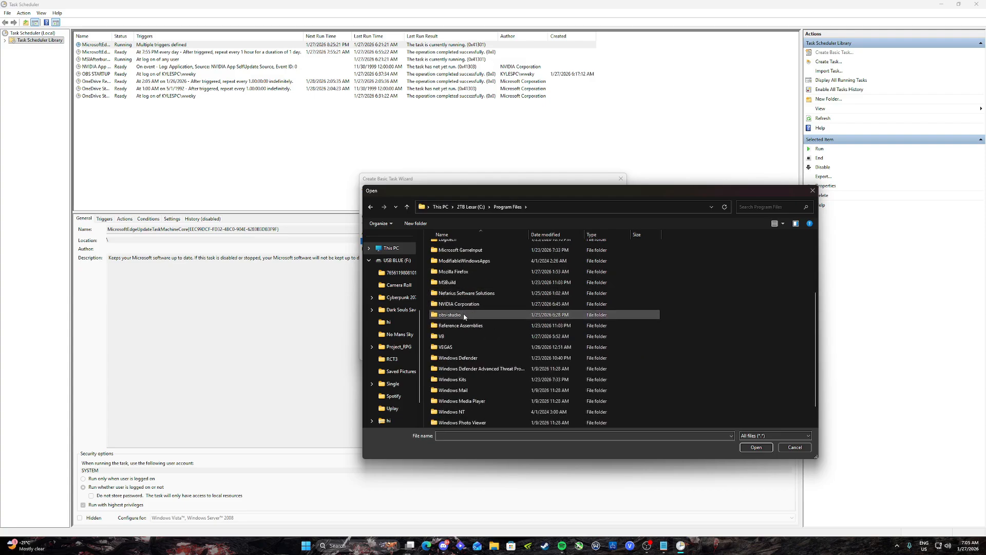
click(456, 315)
double_click(456, 315)
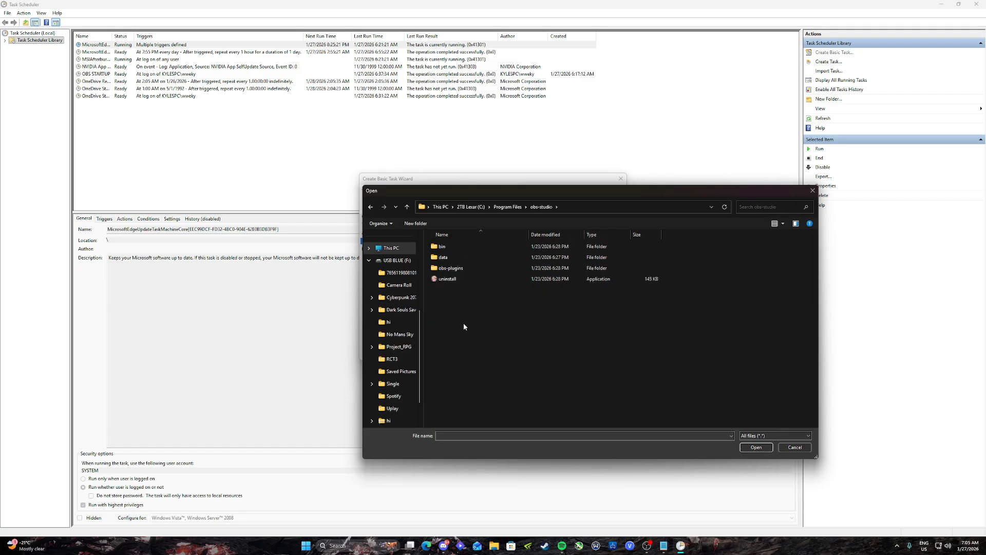
Step: Choose the obs64 application from the bin\64bit folder as the program the task starts
double_click(442, 246)
double_click(444, 247)
scroll(465, 277, down, 5)
scroll(466, 289, down, 2)
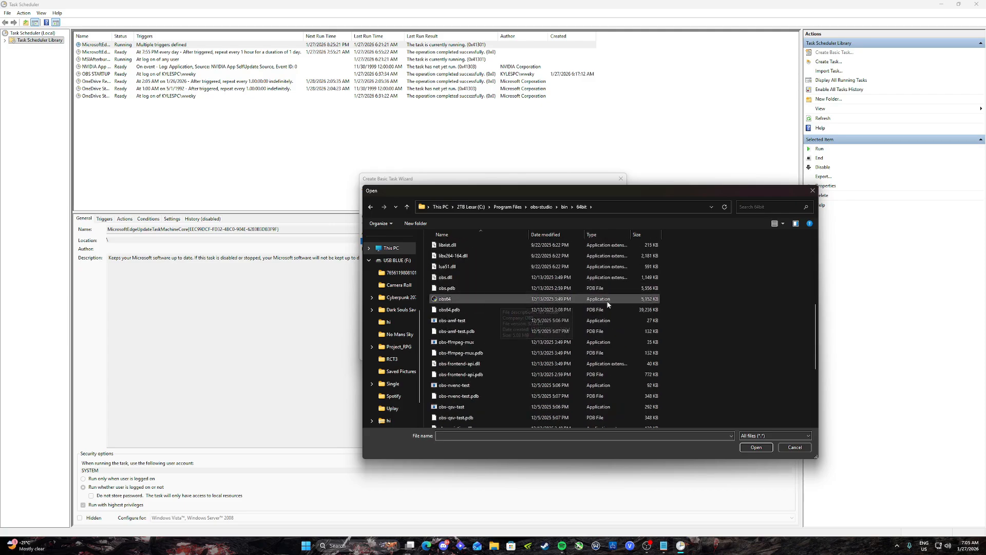
click(471, 299)
click(756, 447)
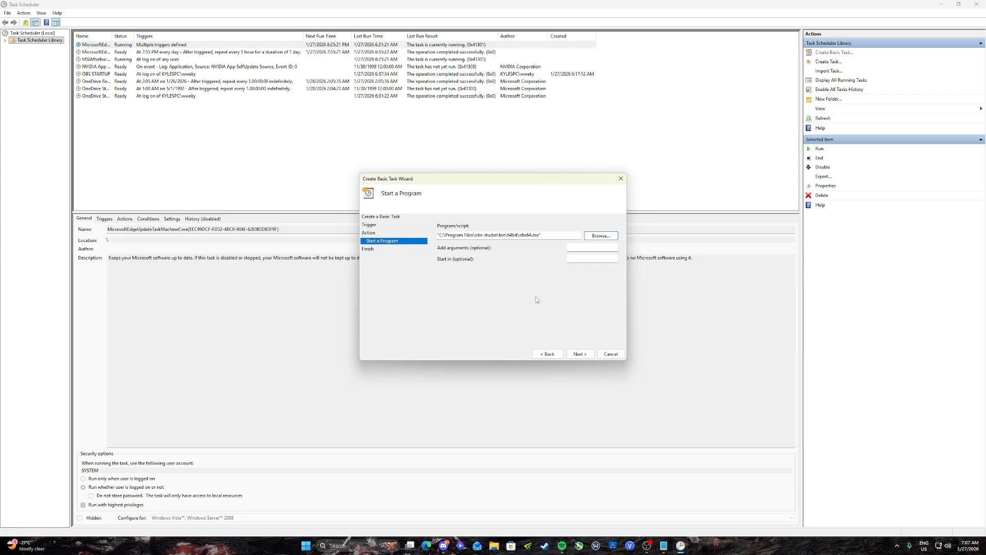
Step: Copy the obs64 folder path and set the task's start-in location to C:\Program Files\obs-studio\bin\64bit
click(570, 259)
click(609, 237)
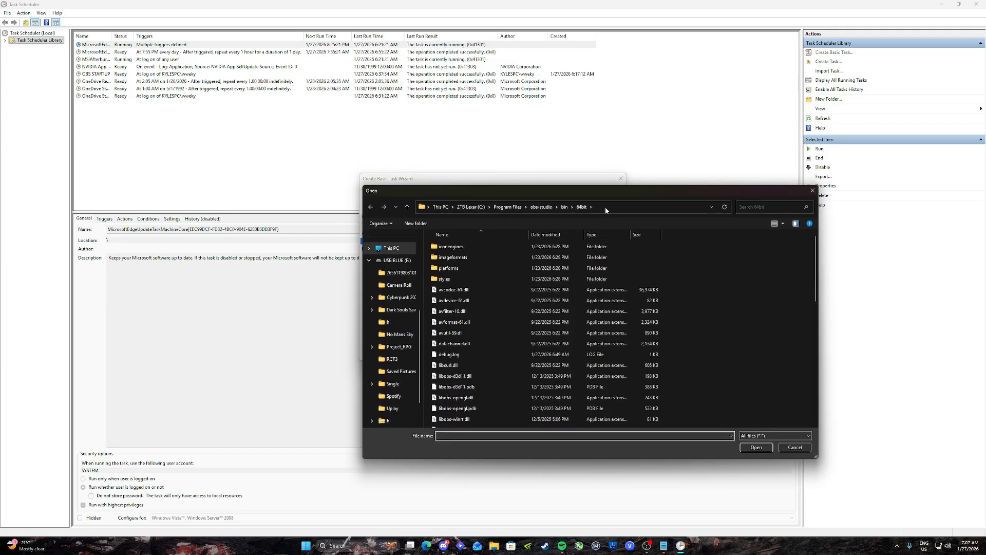
click(606, 207)
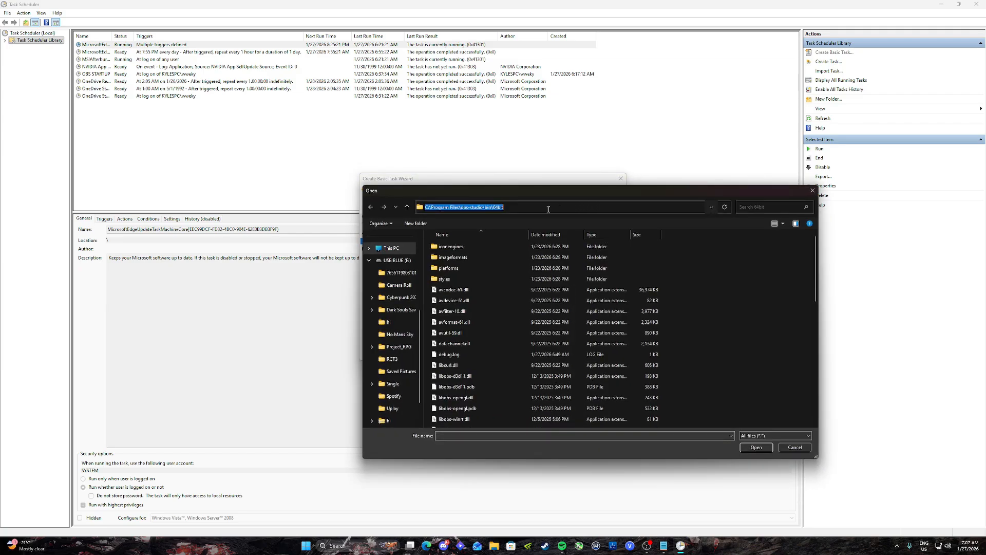
right_click(514, 206)
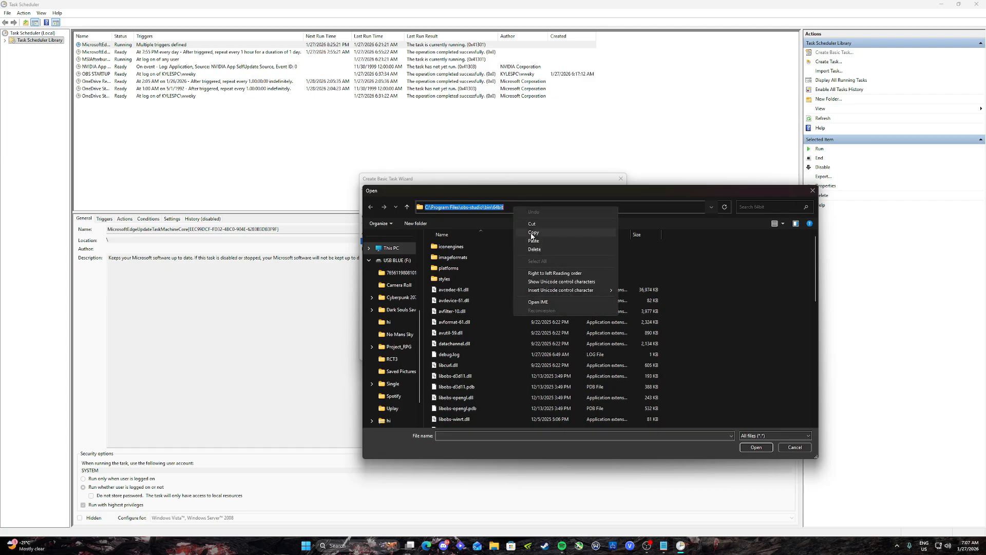
click(533, 233)
click(812, 190)
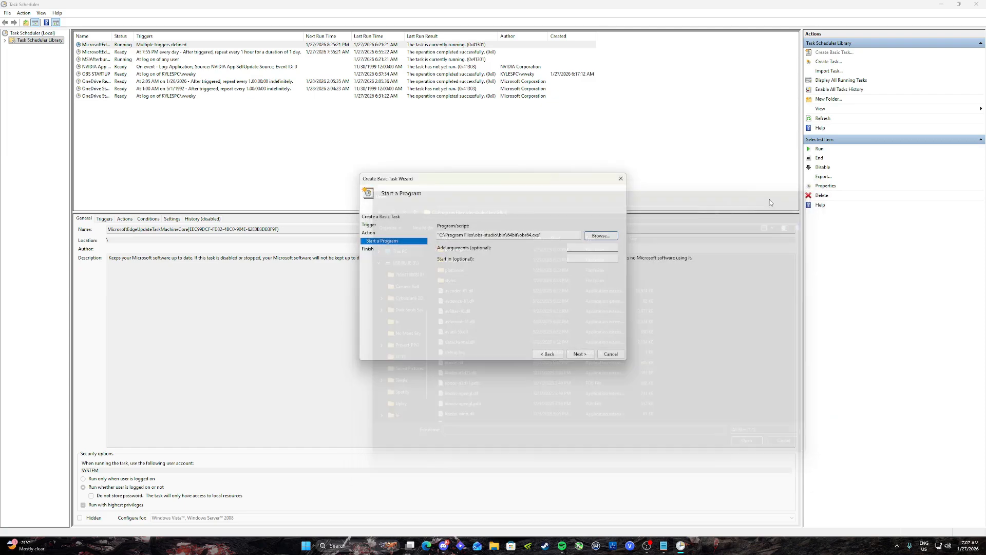
right_click(578, 259)
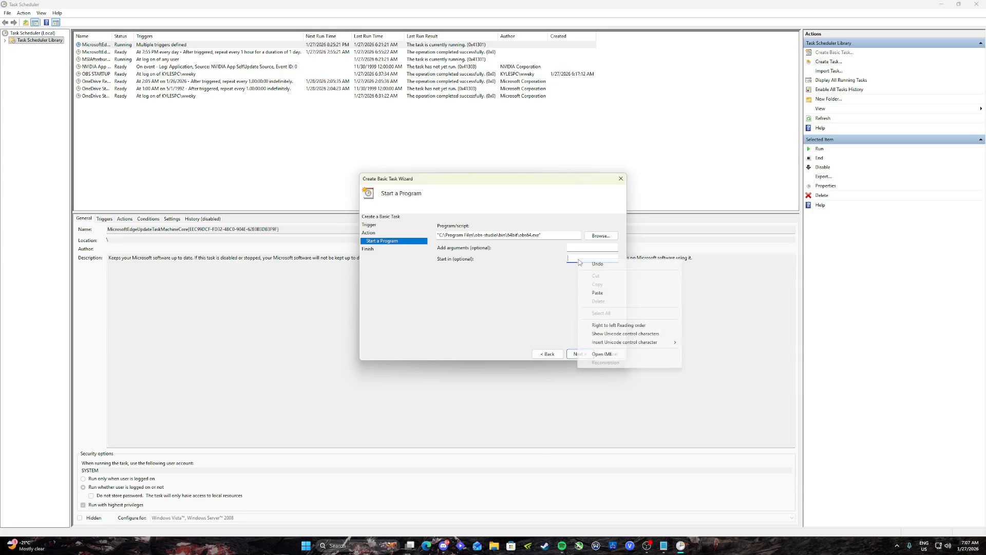
click(596, 293)
drag(576, 262, 536, 257)
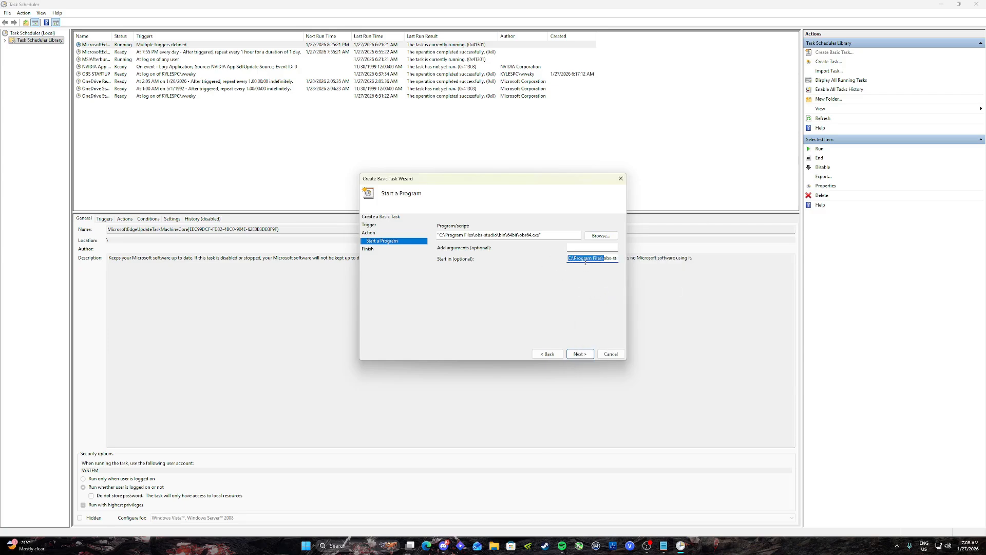
Step: Look through the hidden system tray icons and view the running OBS Studio window before returning to the task wizard
click(591, 248)
mouse_move(646, 549)
click(896, 546)
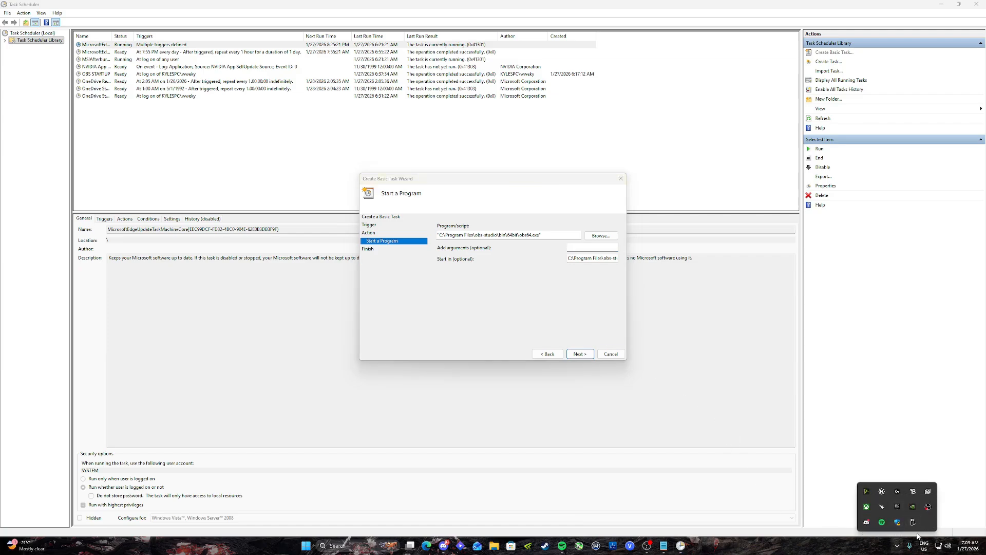
click(897, 545)
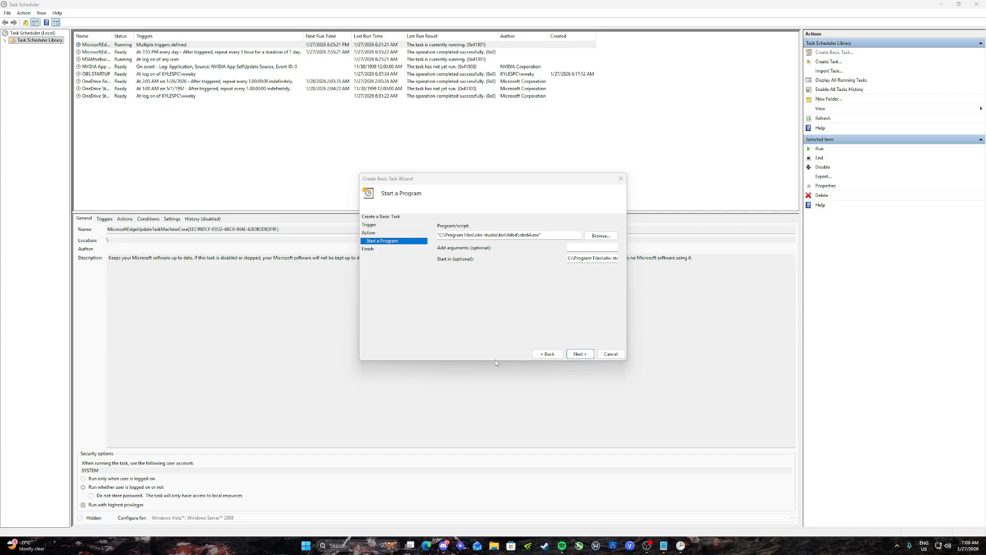
click(647, 545)
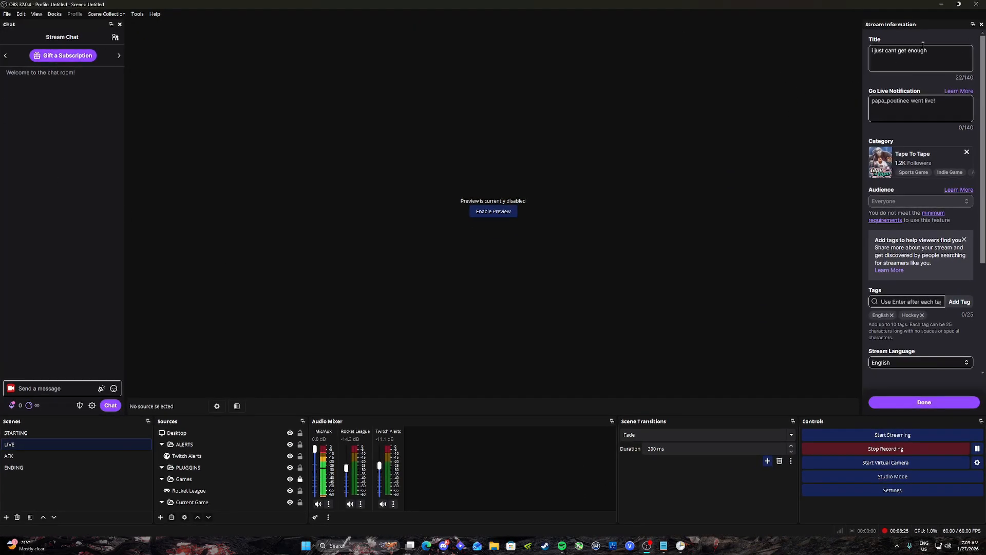
drag(932, 25, 964, 72)
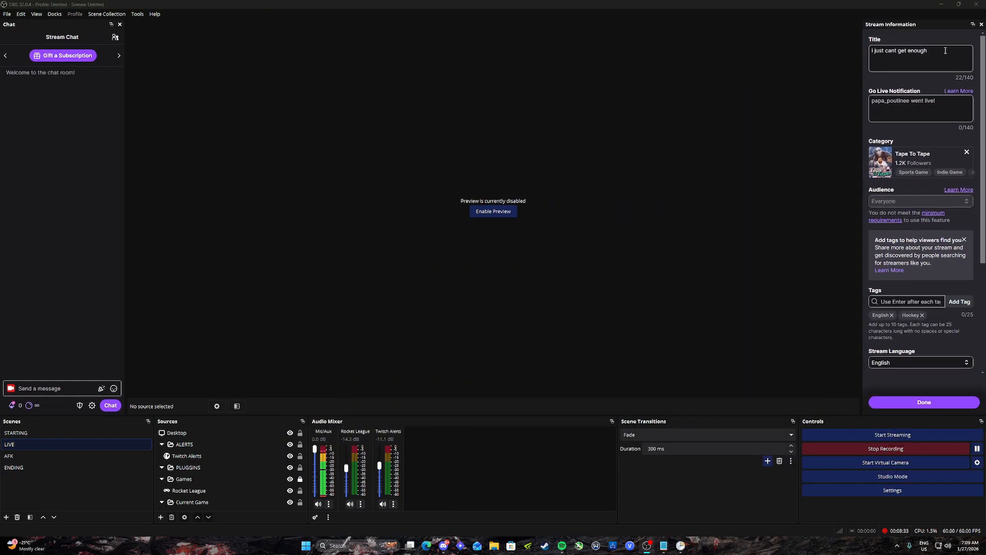
click(943, 8)
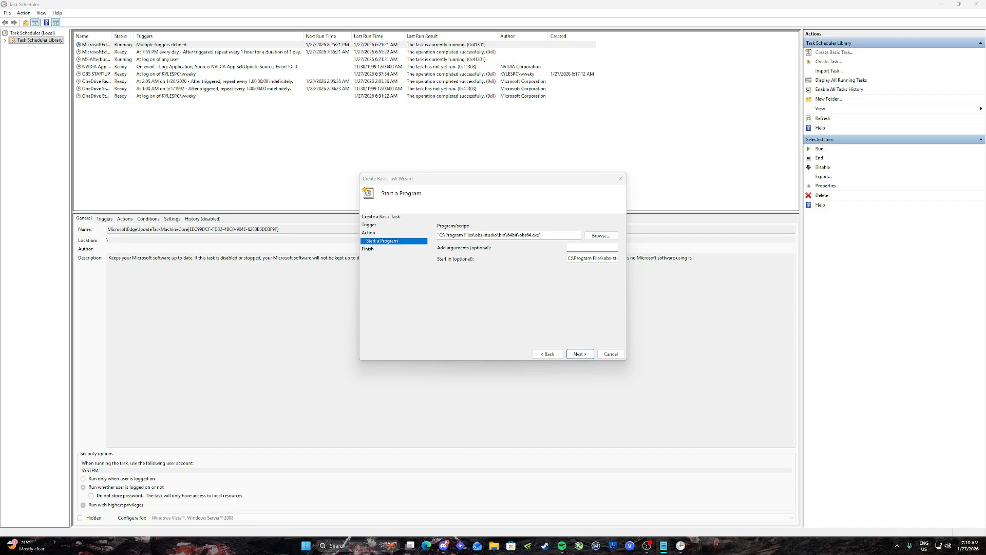
Step: Add the argument --minimize-to-taskbar to the program and finish creating the task
click(592, 247)
key(ctrl+v)
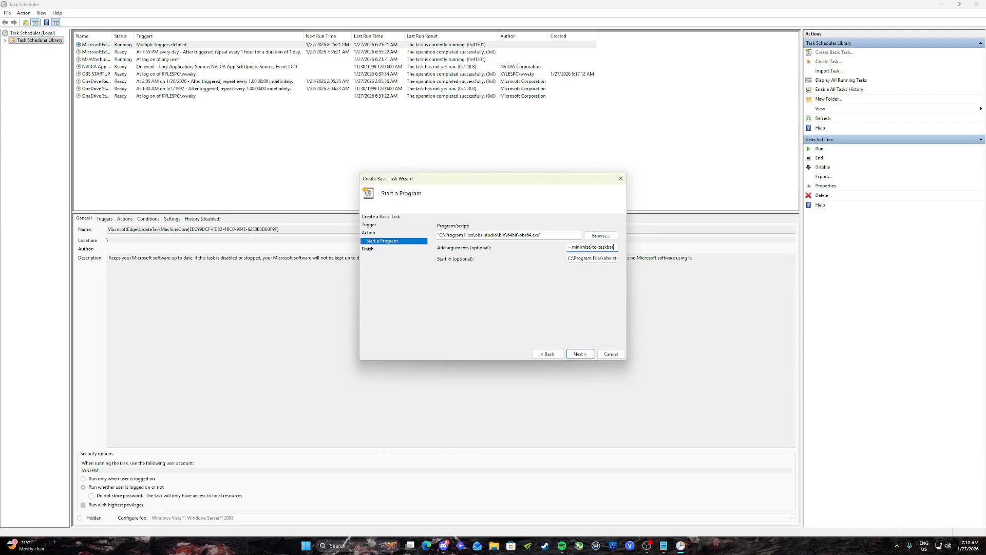
drag(615, 247, 538, 249)
click(578, 354)
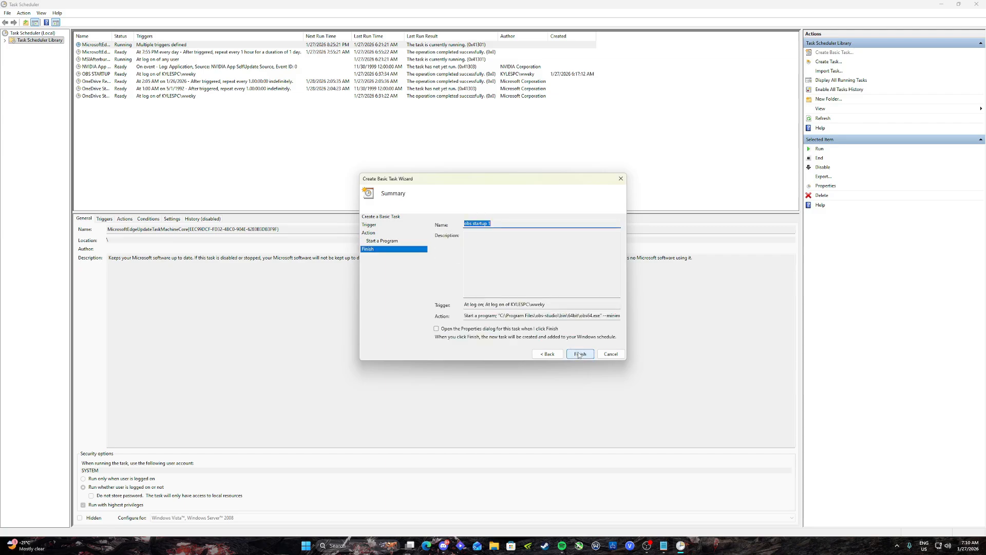
click(580, 353)
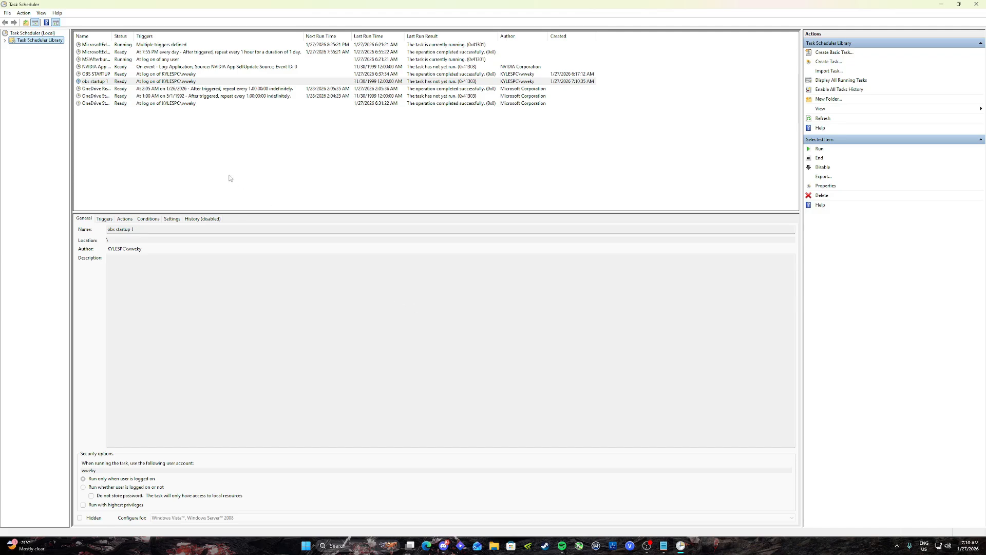
Step: Set the obs startup 1 task to run with highest privileges
click(87, 83)
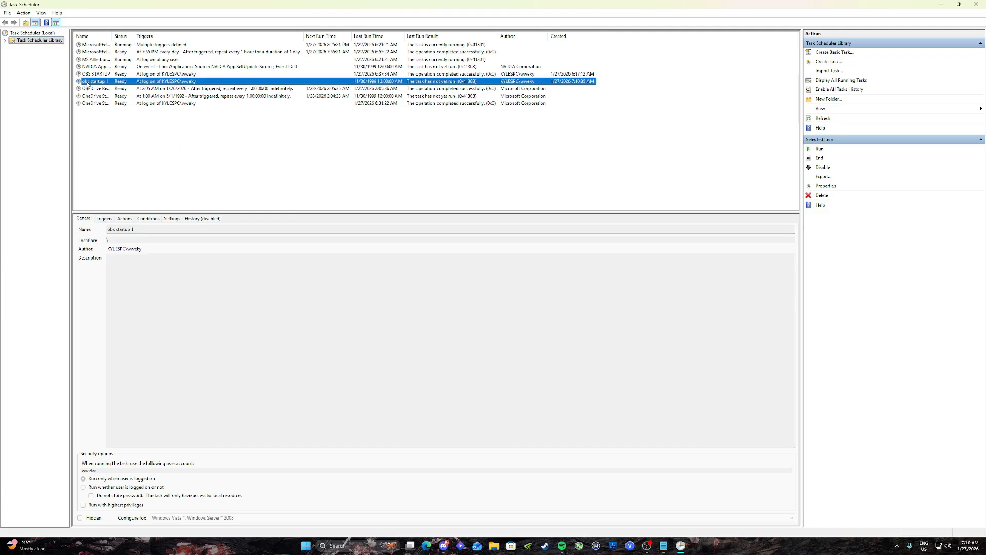
right_click(112, 84)
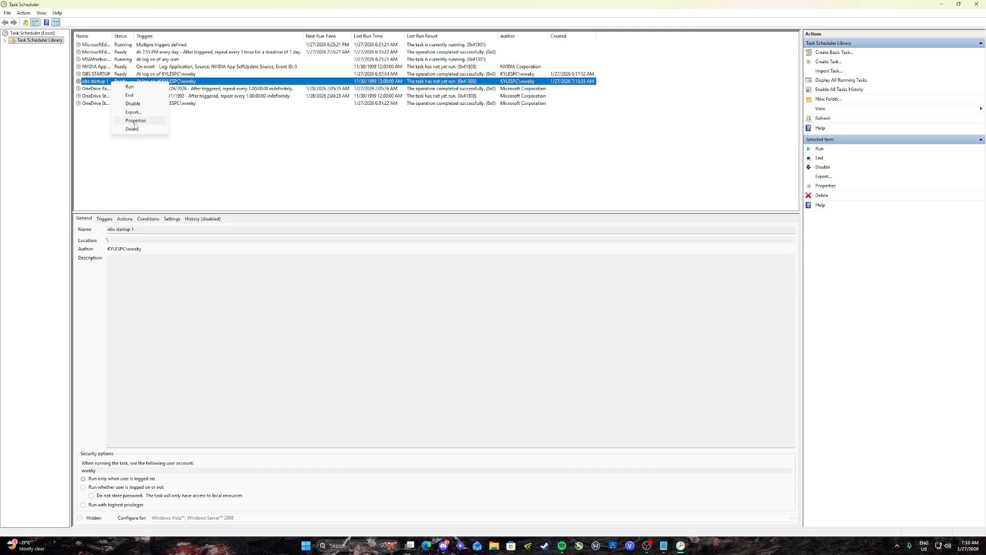
click(147, 123)
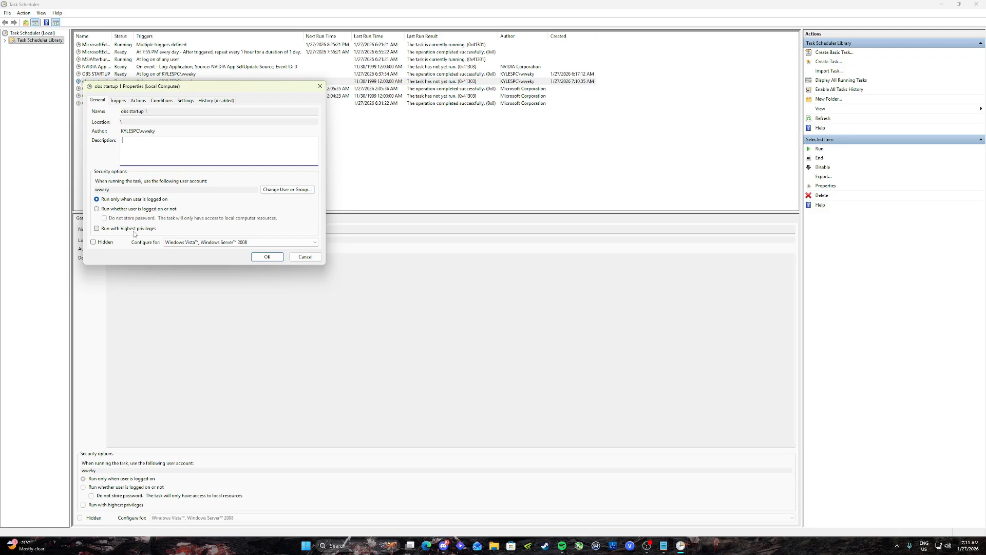
click(97, 229)
click(261, 259)
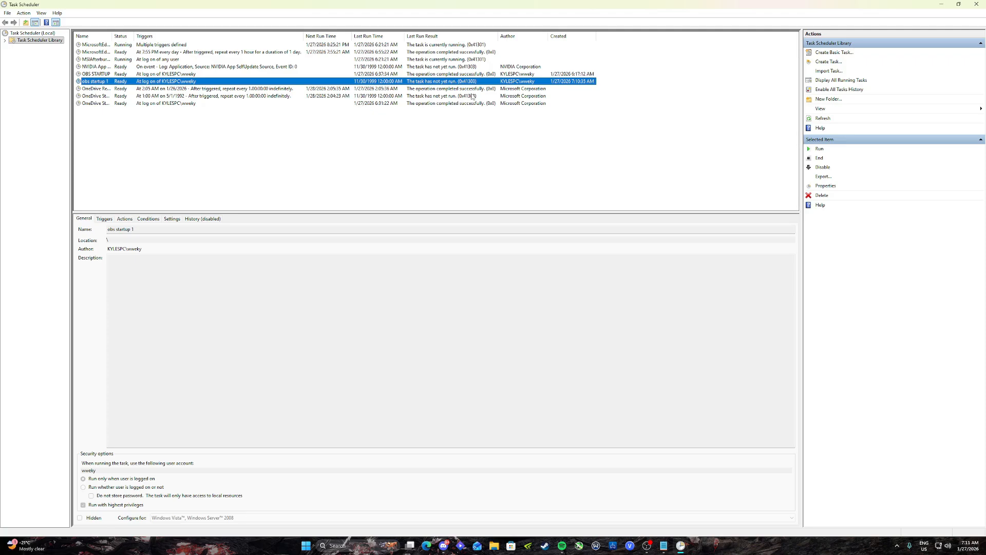
Step: Test-run the obs startup 1 task, cancelling the duplicate launch and switching to the OBS Studio window already running
click(813, 149)
drag(716, 7, 985, 169)
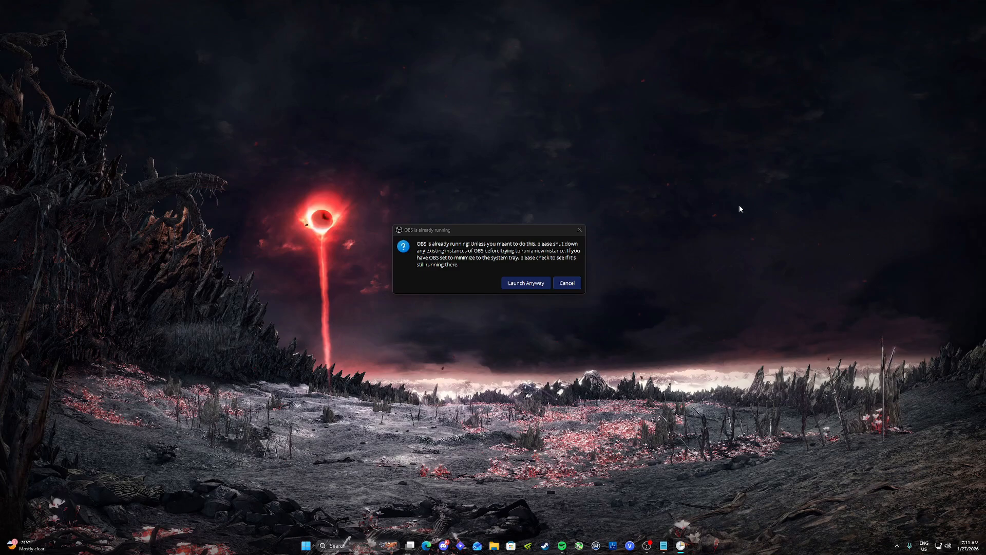
mouse_move(646, 546)
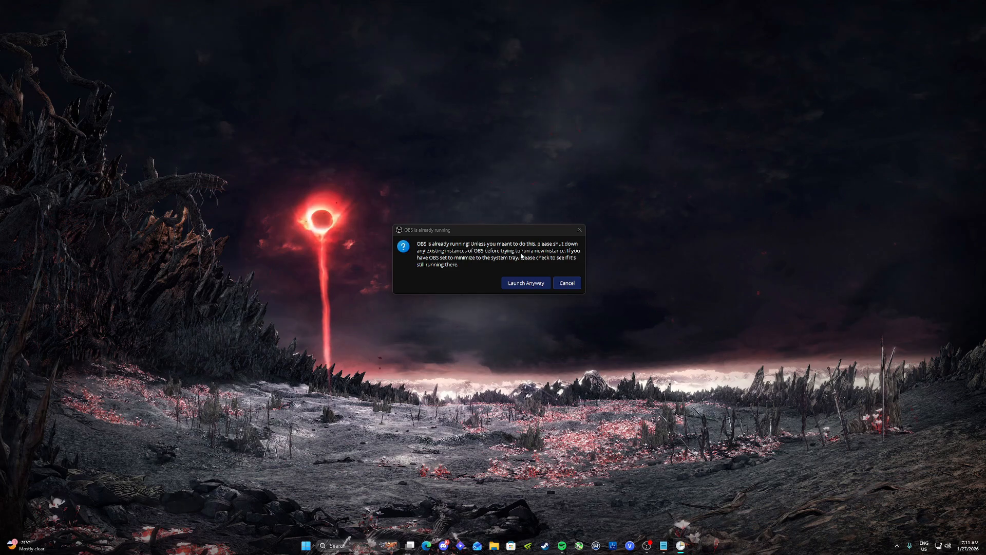
click(566, 283)
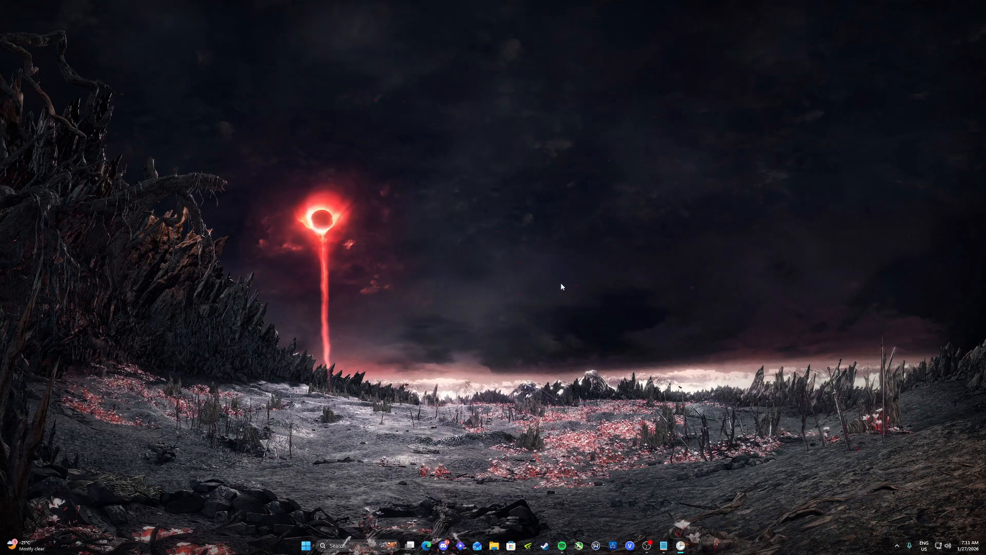
click(646, 544)
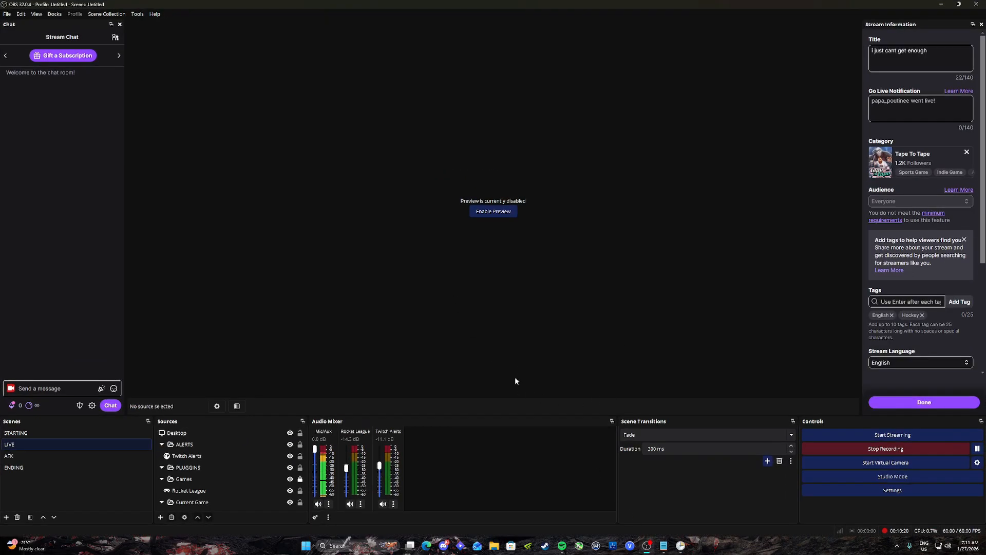